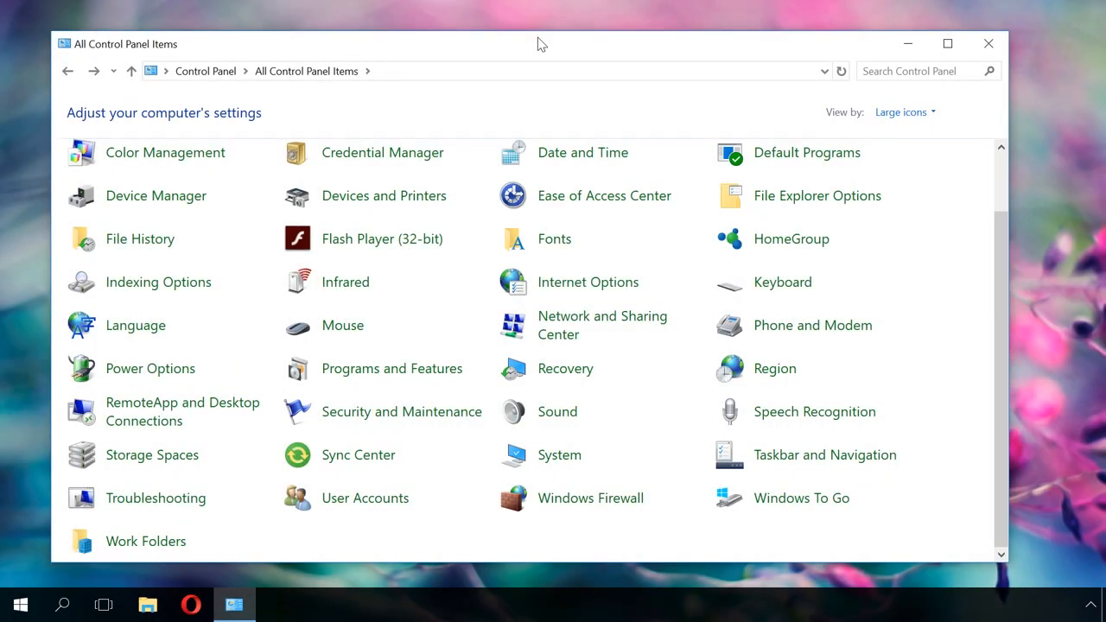
- Keep the Control Panel items shown as large icons and open the advanced settings of Windows Firewall
click(885, 112)
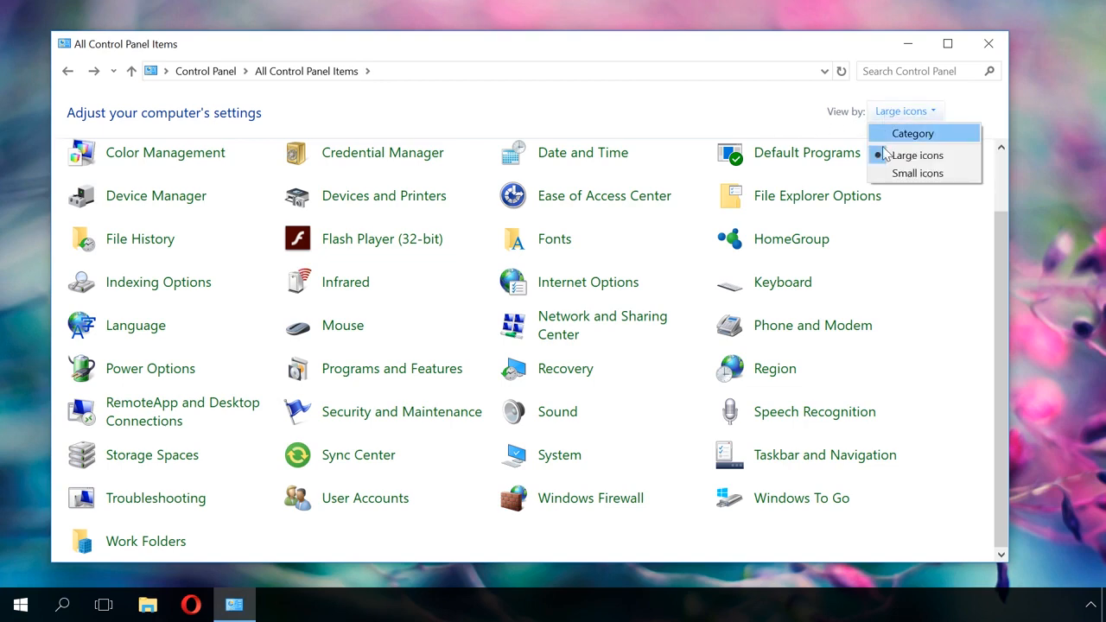
click(896, 156)
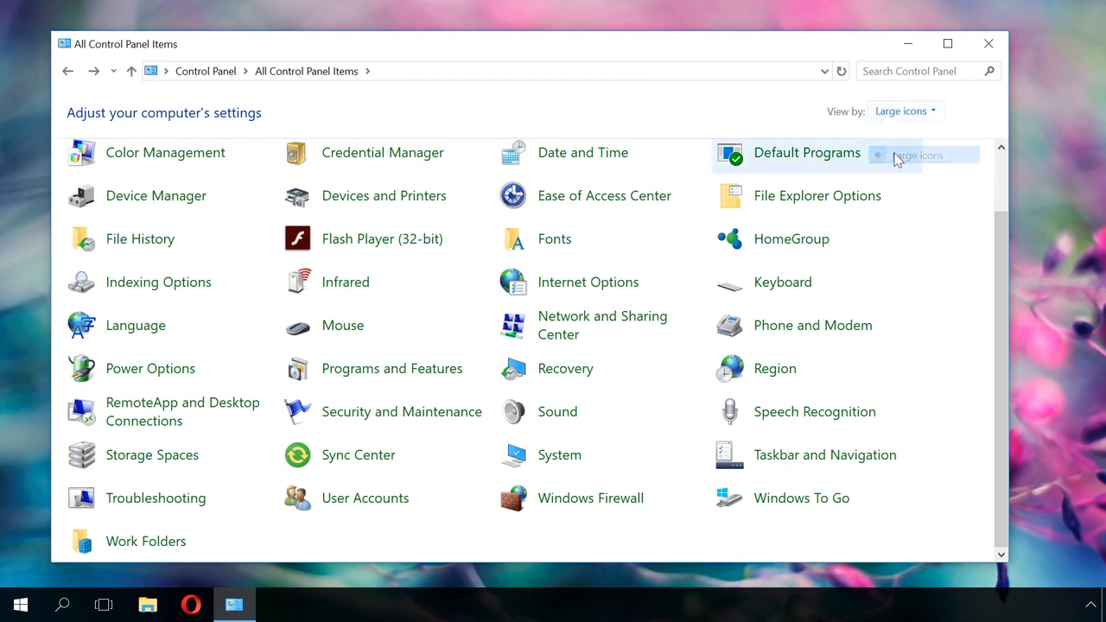
click(611, 503)
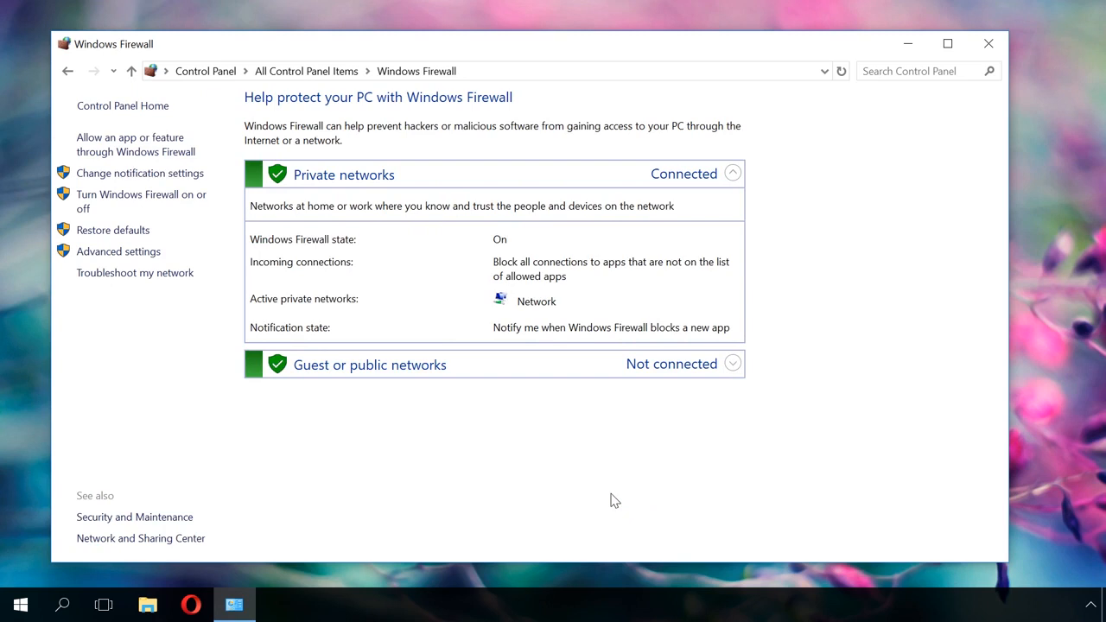
click(121, 252)
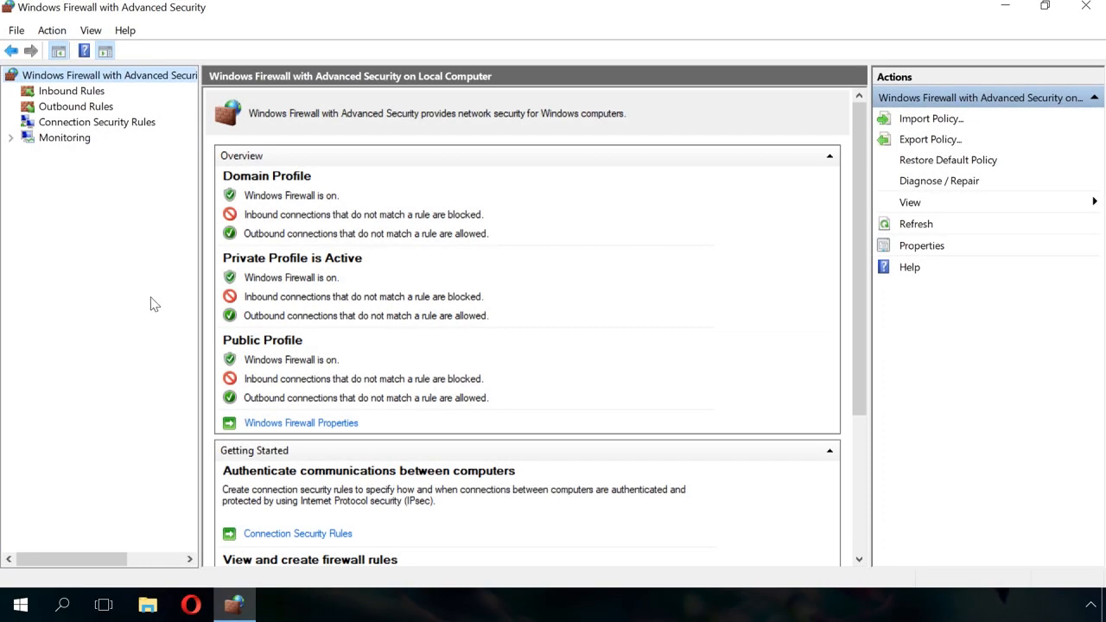
- Open the outbound rules and look through the list of existing rules
click(74, 109)
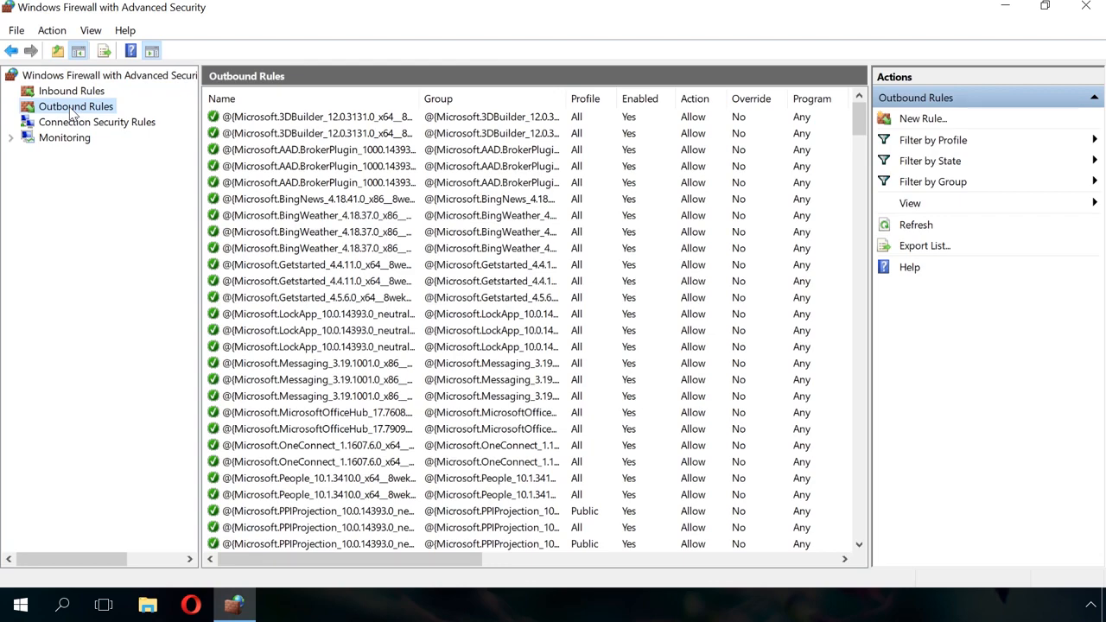
scroll(450, 162, down, 6)
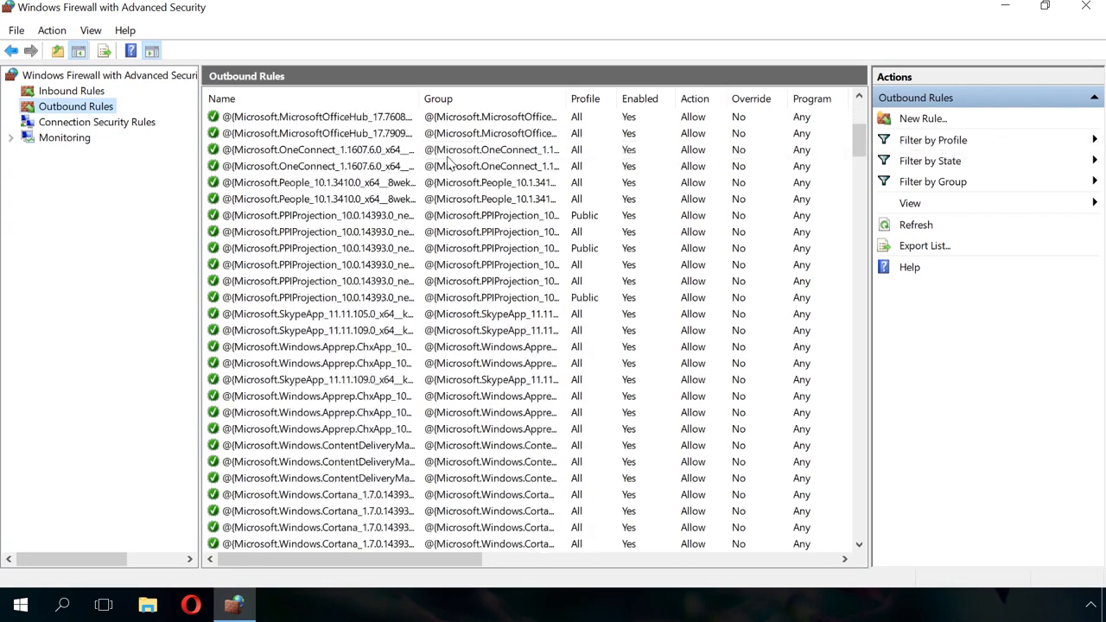
scroll(448, 164, down, 15)
scroll(448, 166, up, 8)
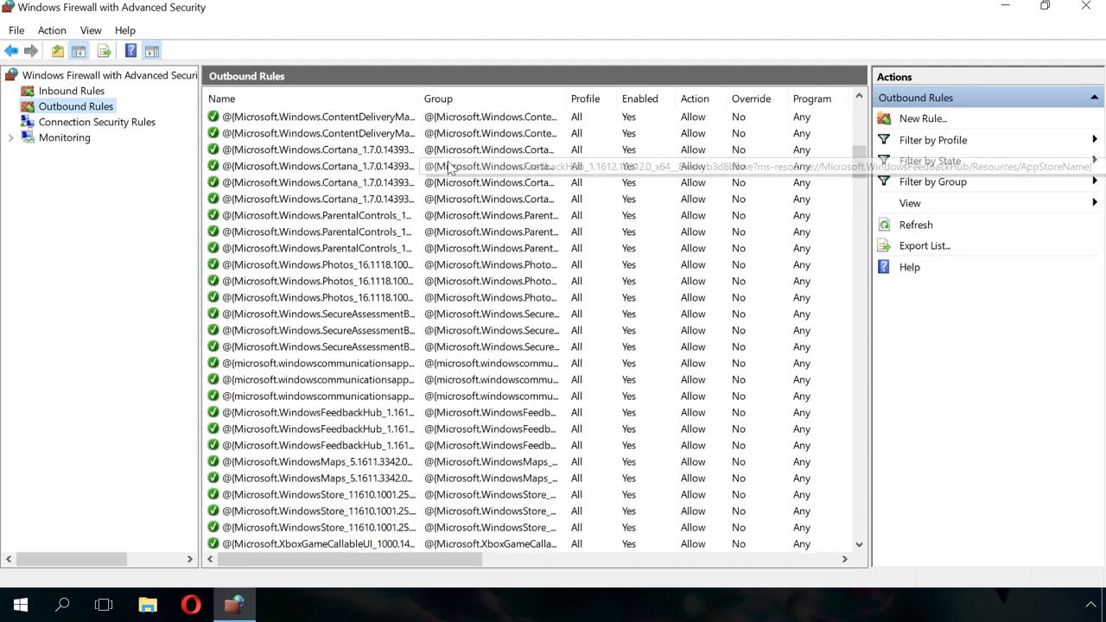
scroll(449, 166, up, 10)
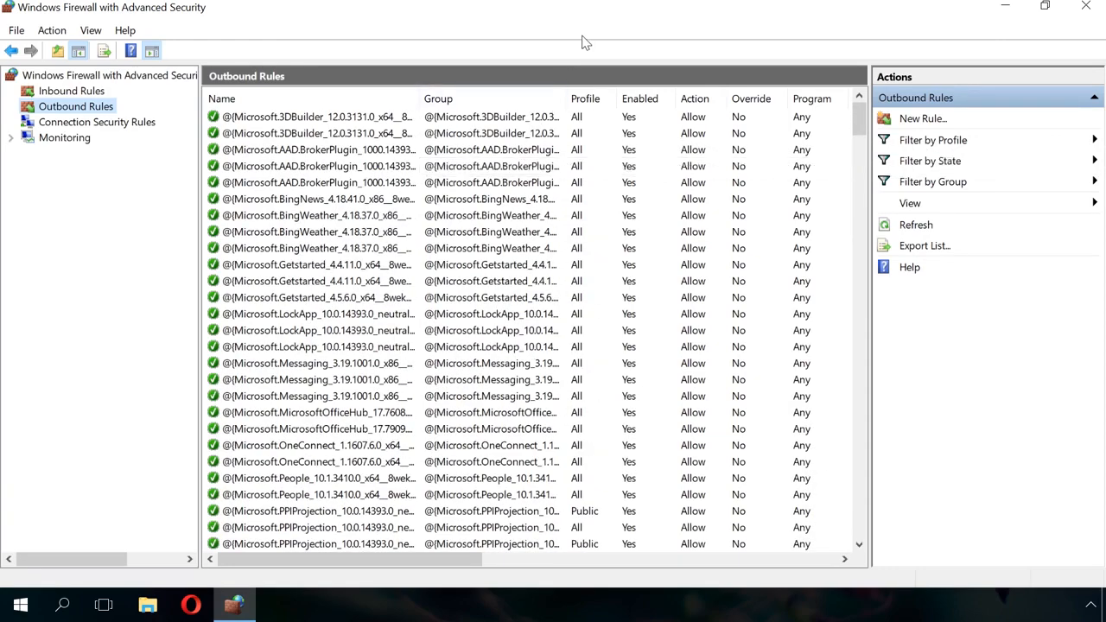
- Start a new outbound rule of type Program and set its program path to opera.exe in the Opera 47.0.2631.80 folder
click(917, 120)
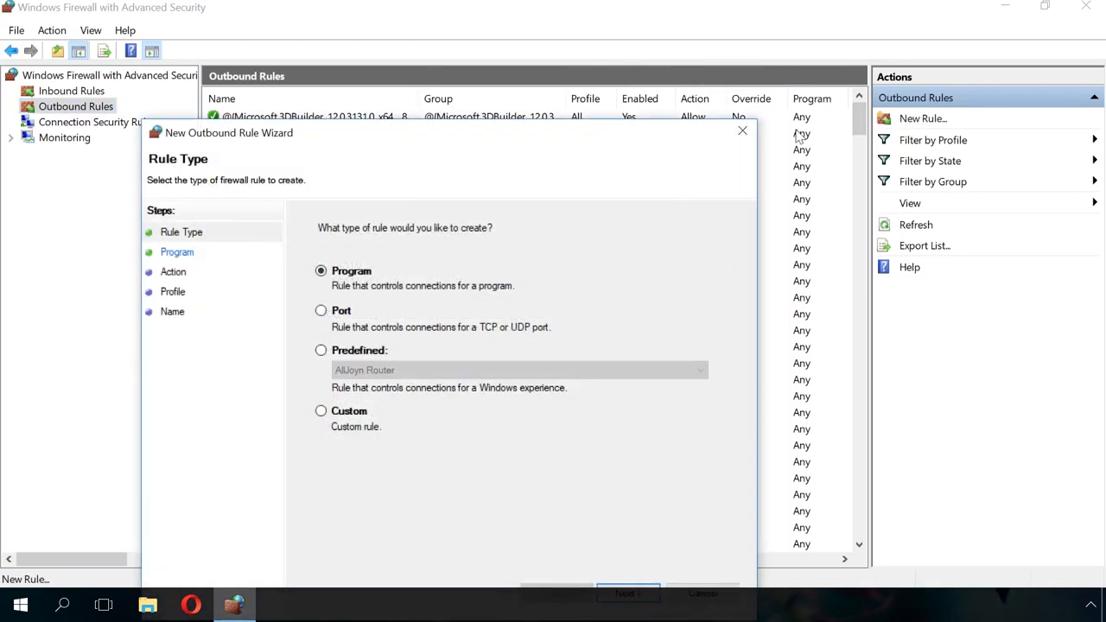
drag(648, 130, 695, 44)
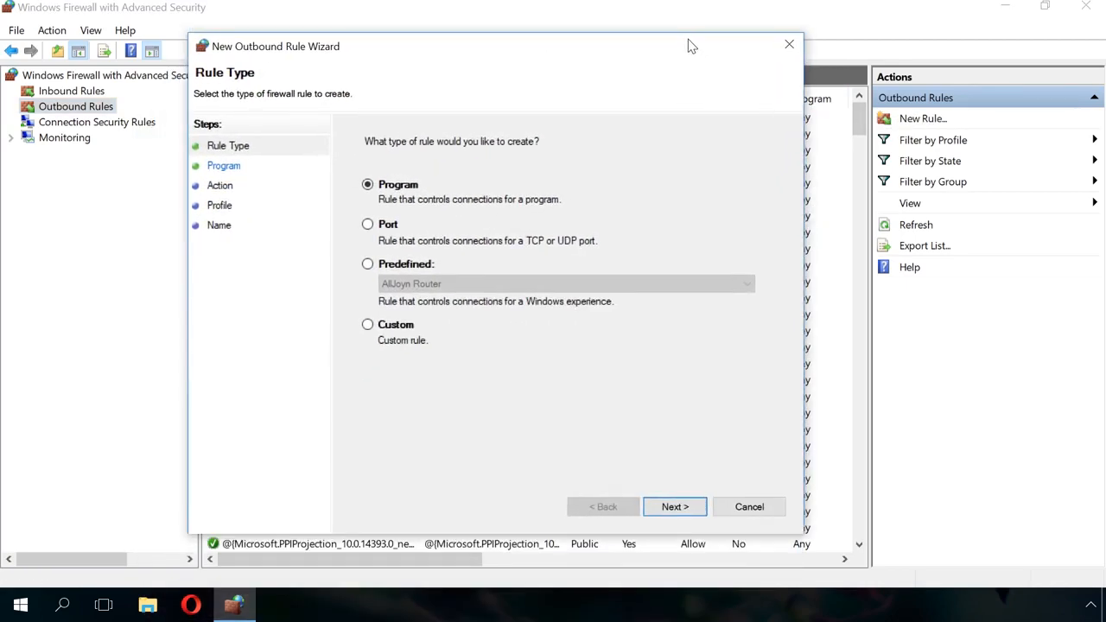
click(675, 508)
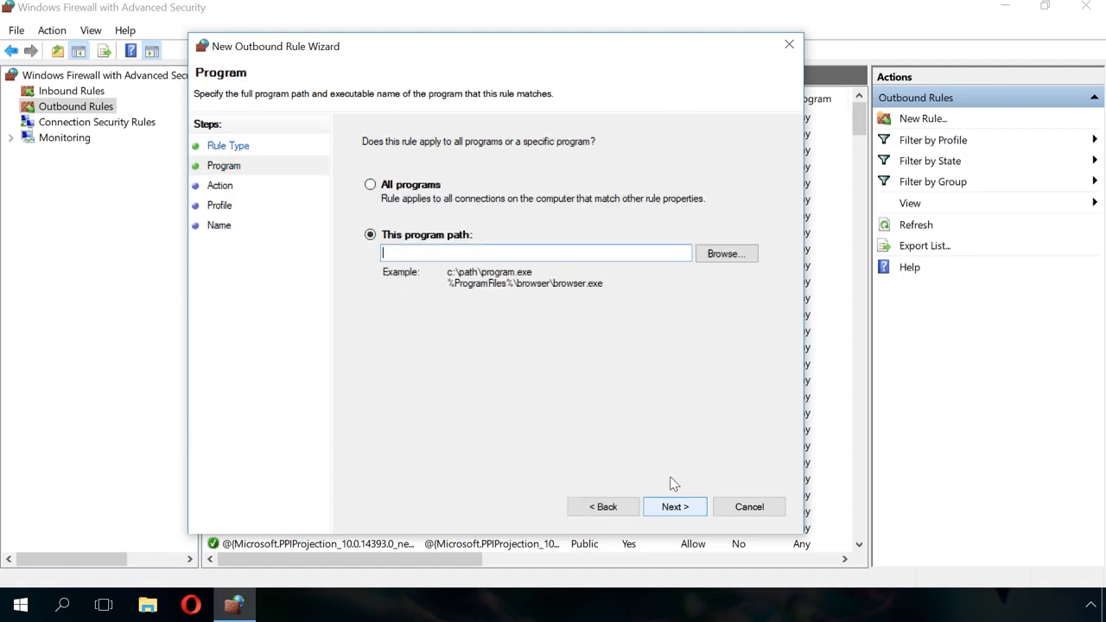
click(725, 254)
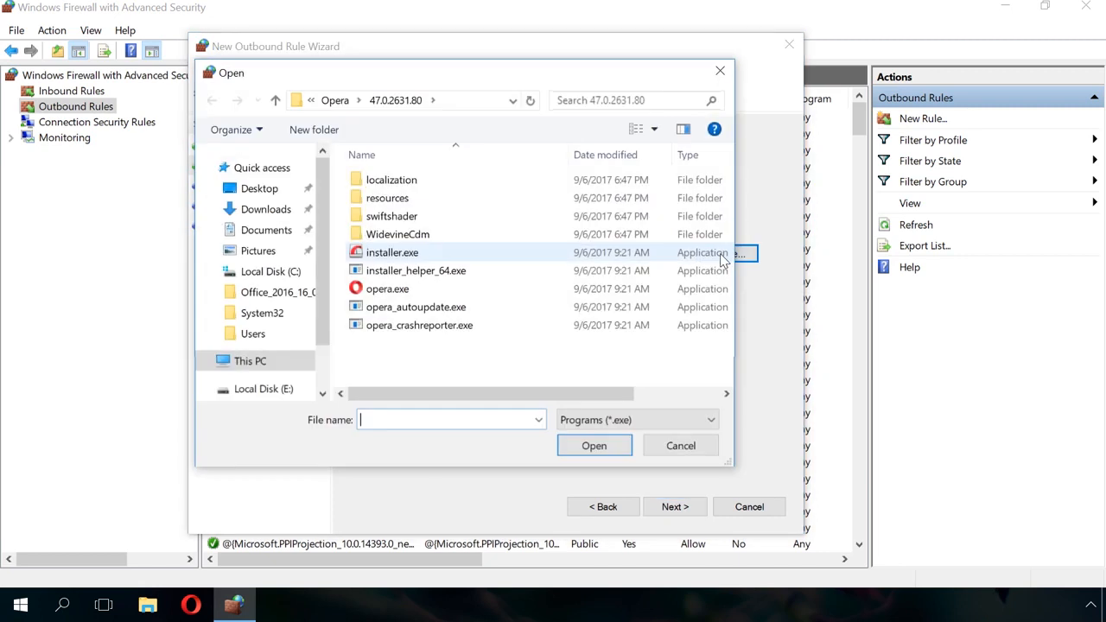
click(403, 299)
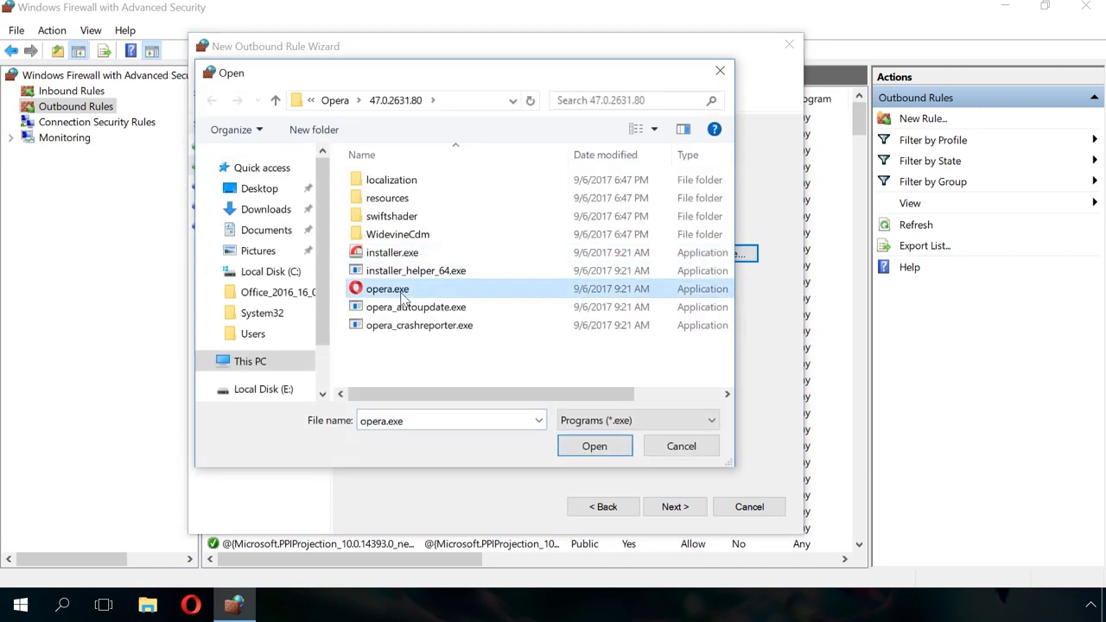
click(587, 448)
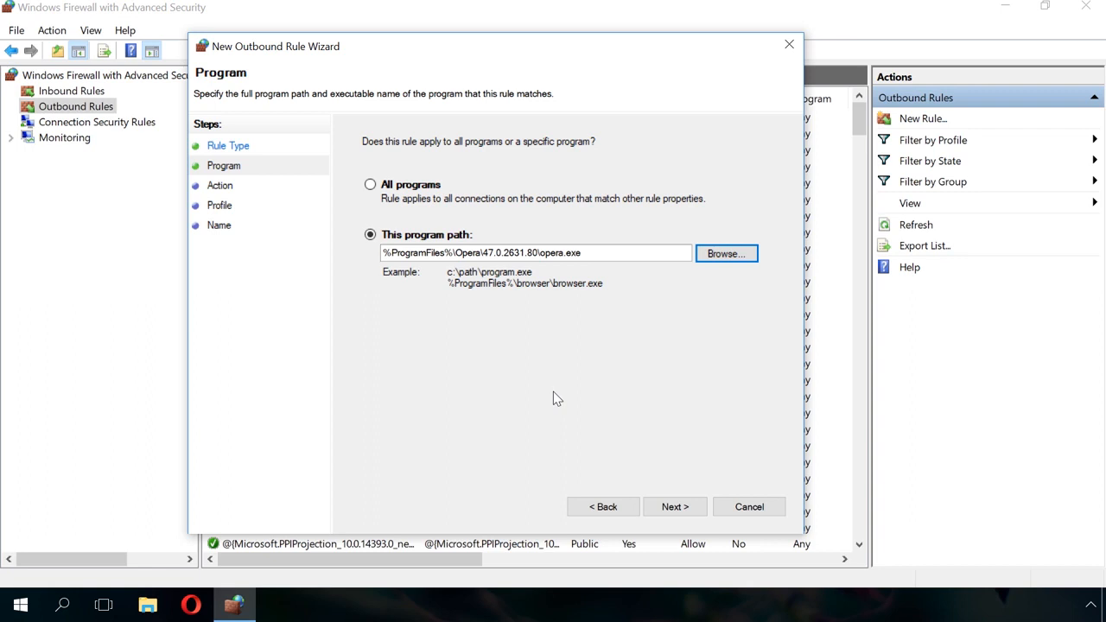
drag(456, 252, 377, 257)
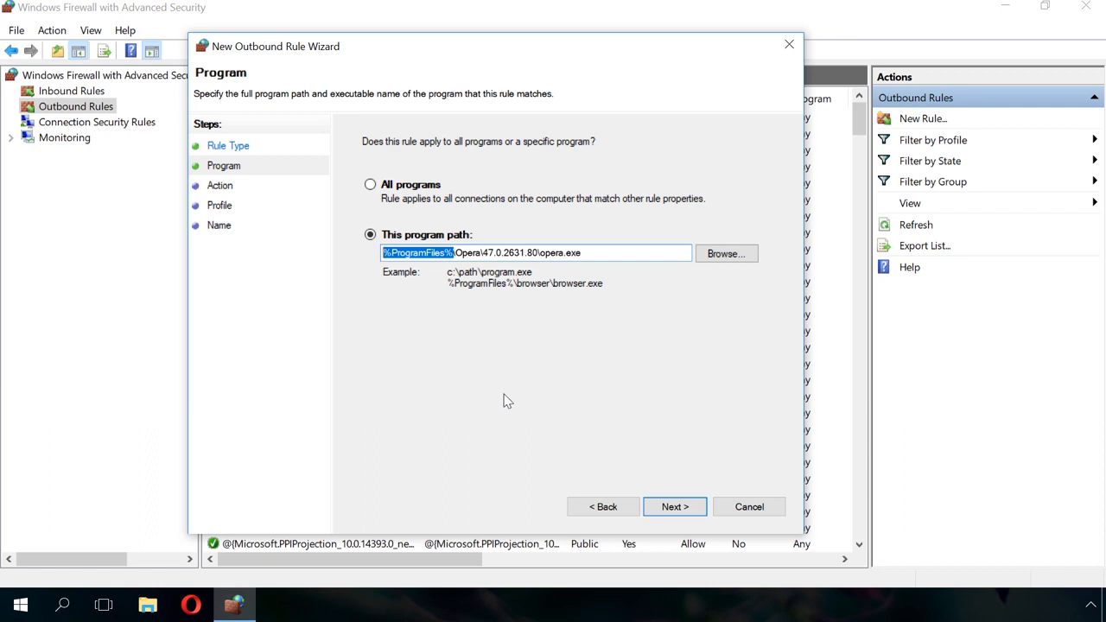
click(671, 509)
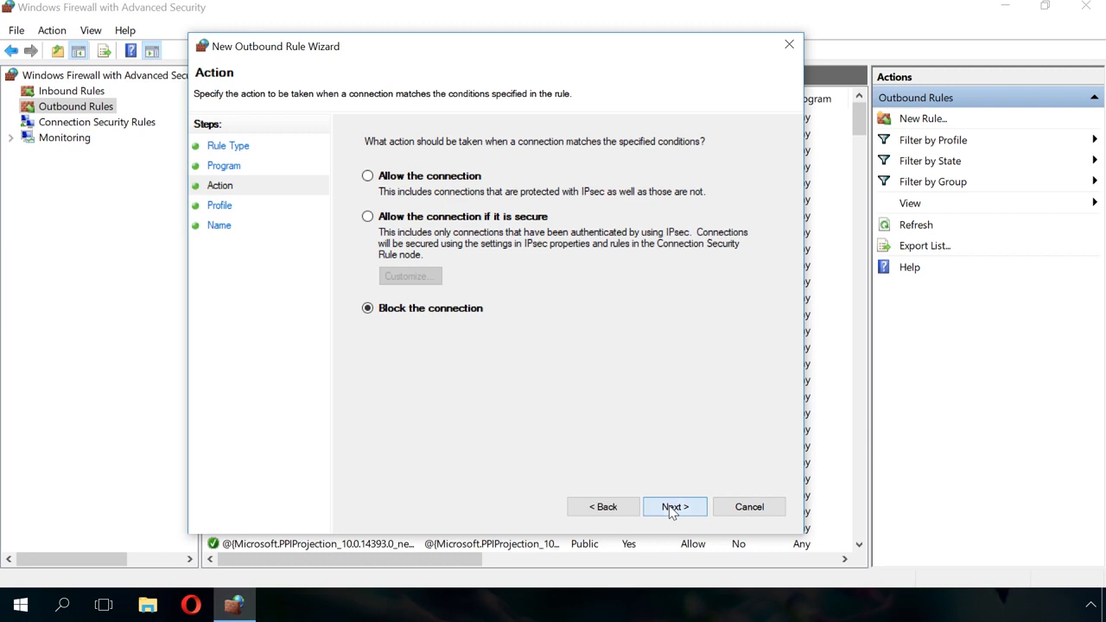
- Finish the rule with Block the connection for the Domain, Private and Public profiles, naming it "Block Opera"
click(673, 510)
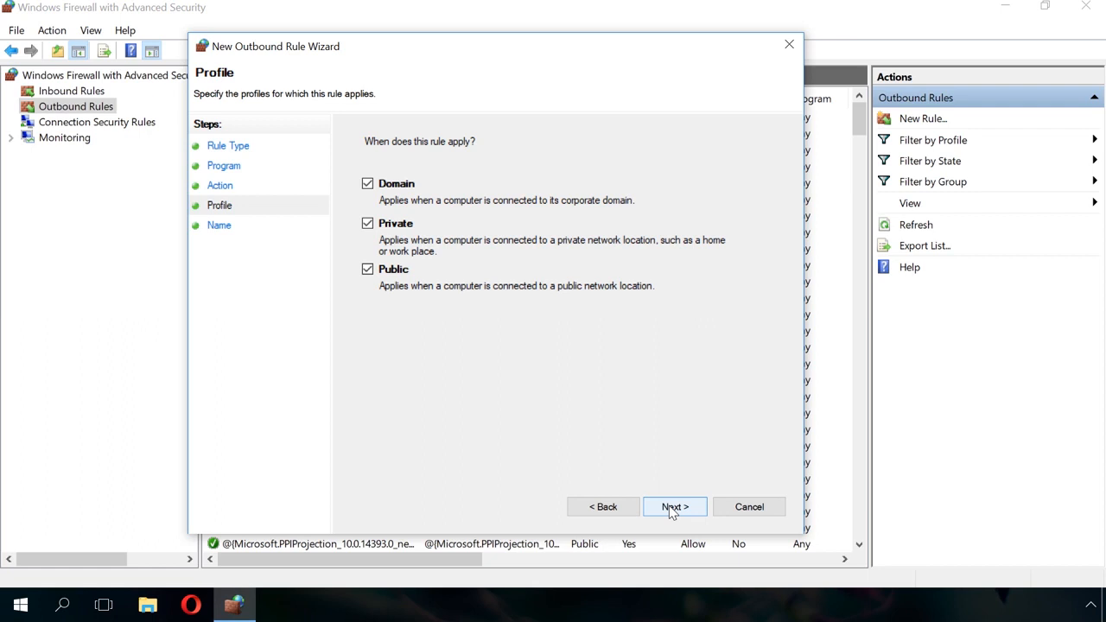
click(671, 510)
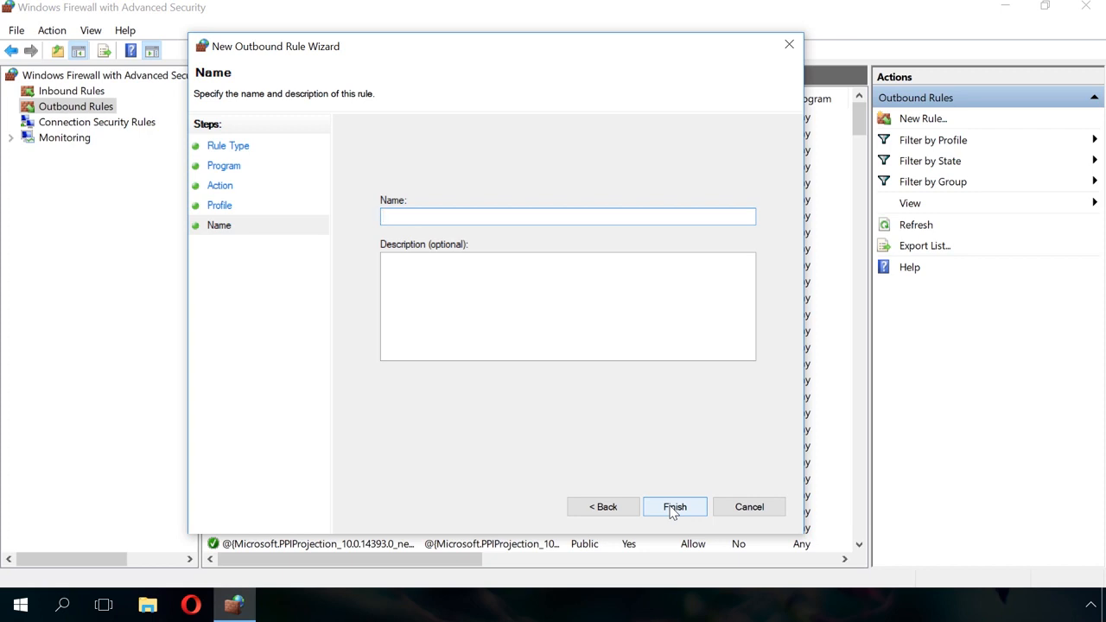
text(Block Opera)
click(673, 509)
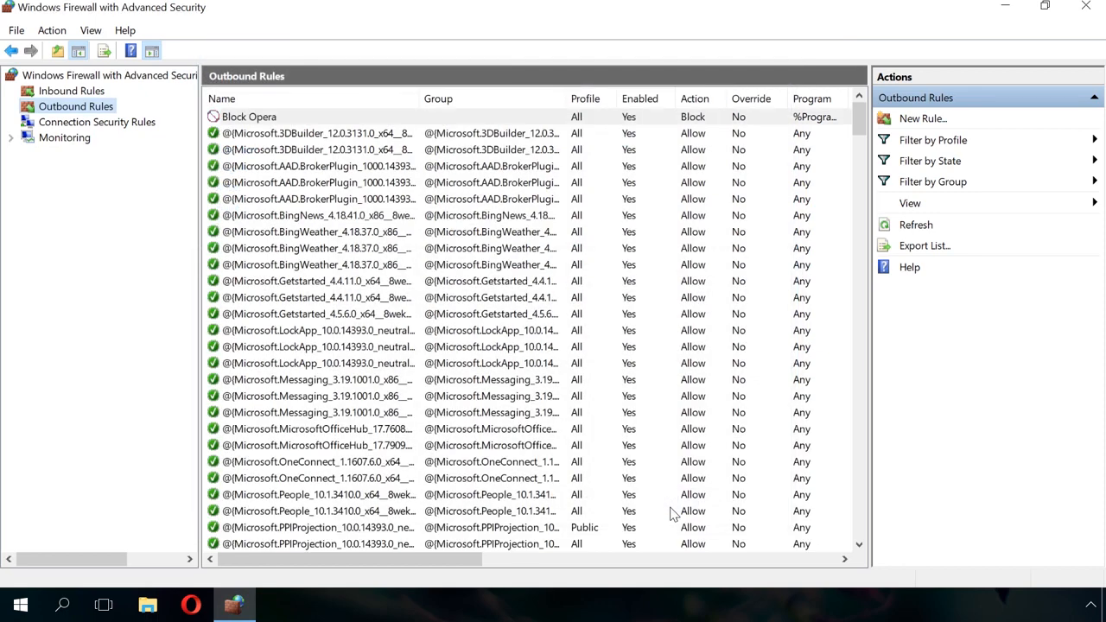
- Examine the Block Opera rule's properties, including its local principals, scope, and protocols and ports, and close them without changes
click(261, 120)
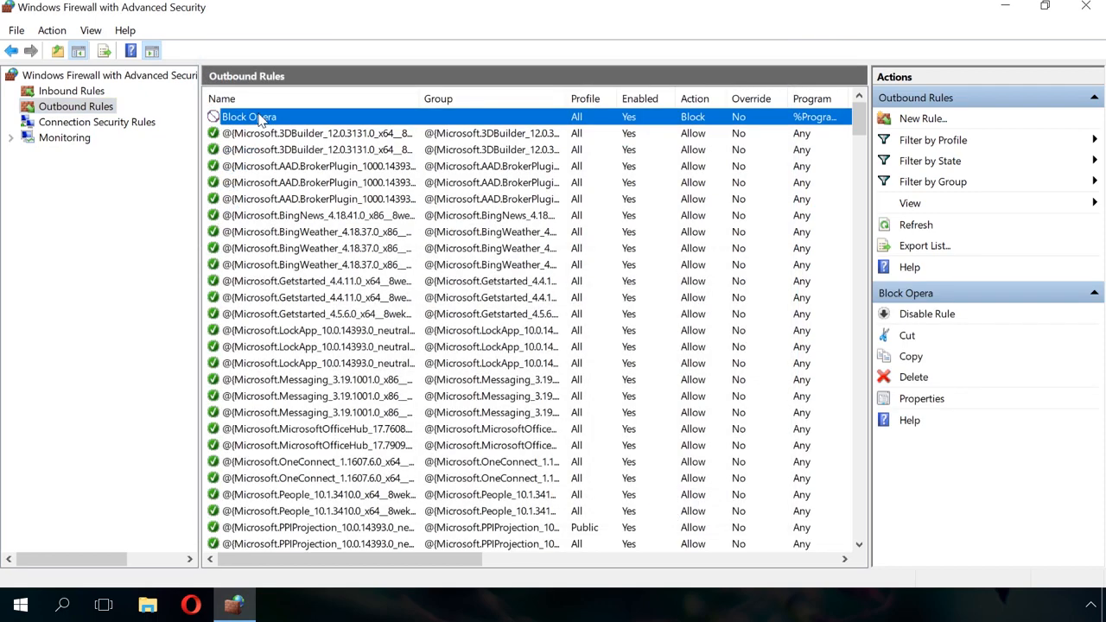
double_click(261, 119)
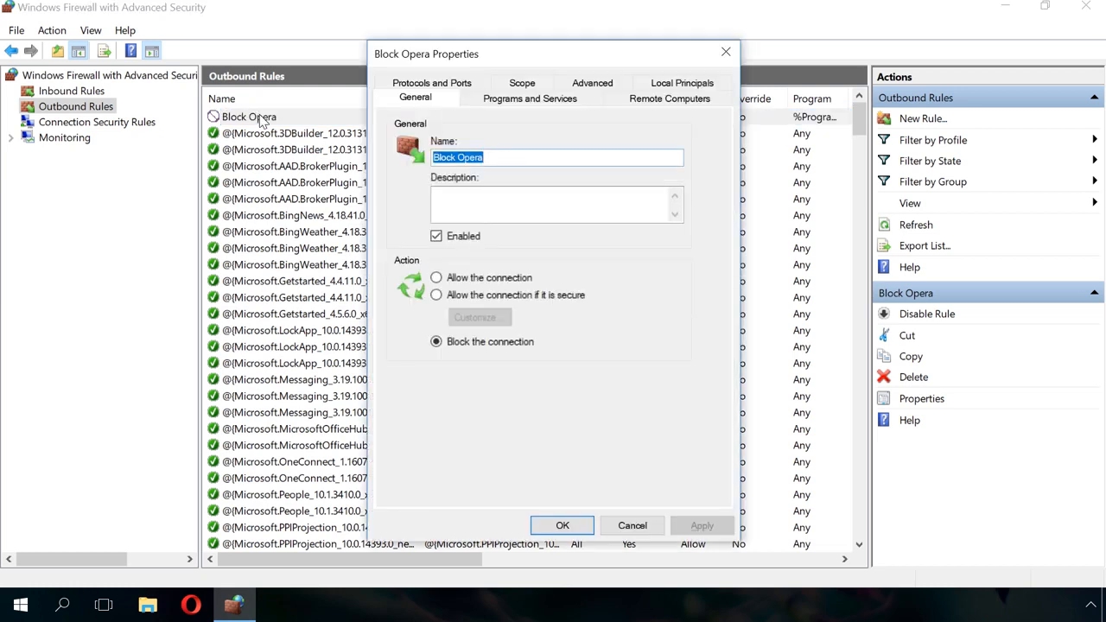
click(652, 83)
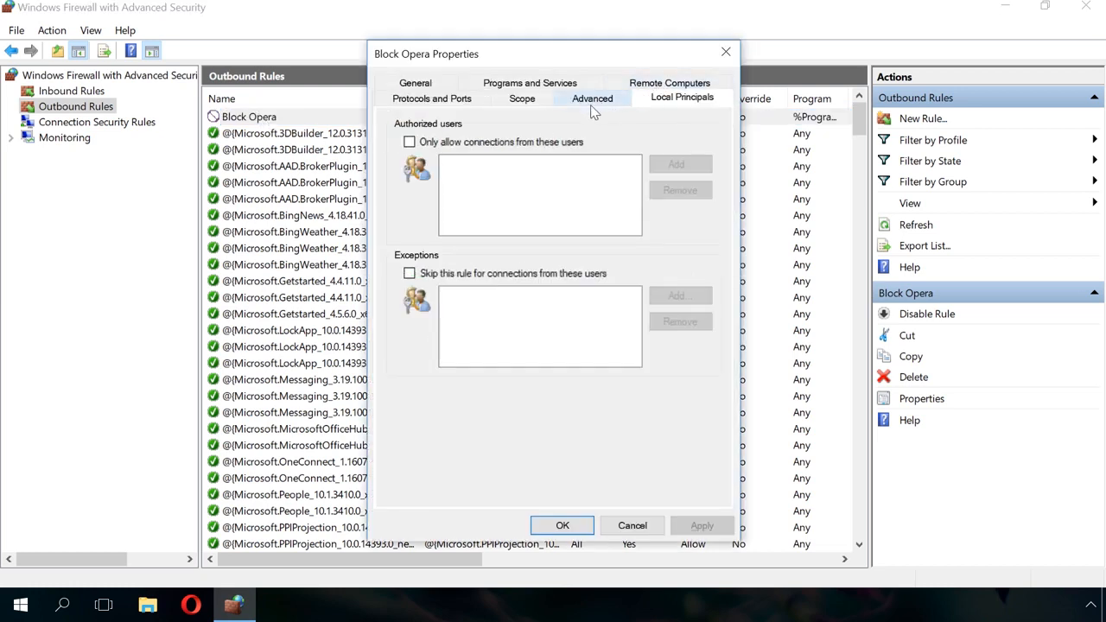
click(522, 100)
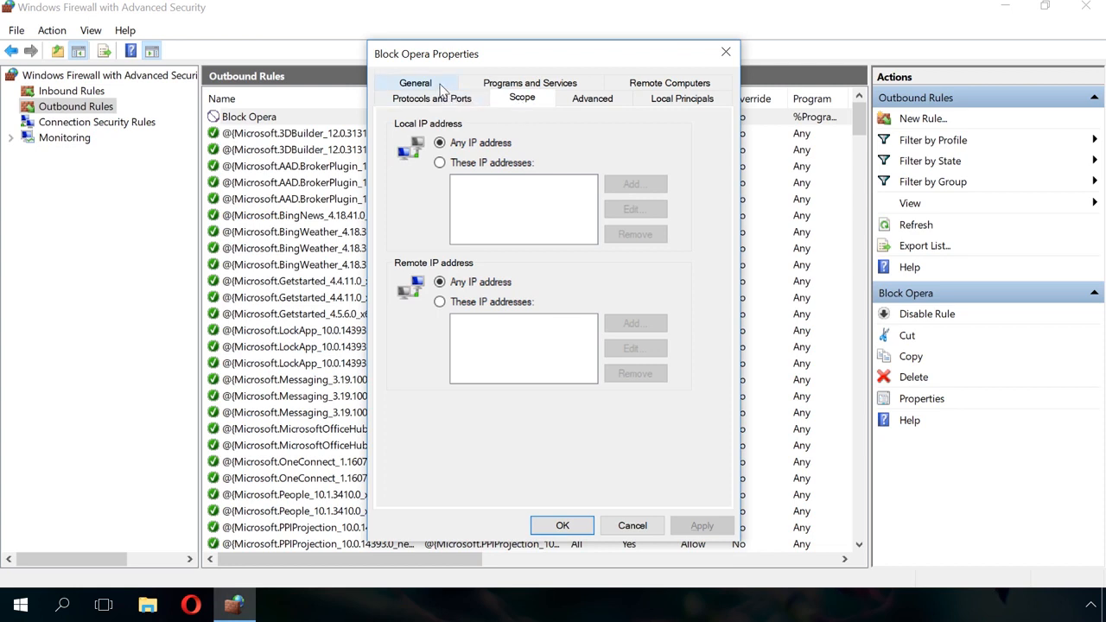
click(442, 98)
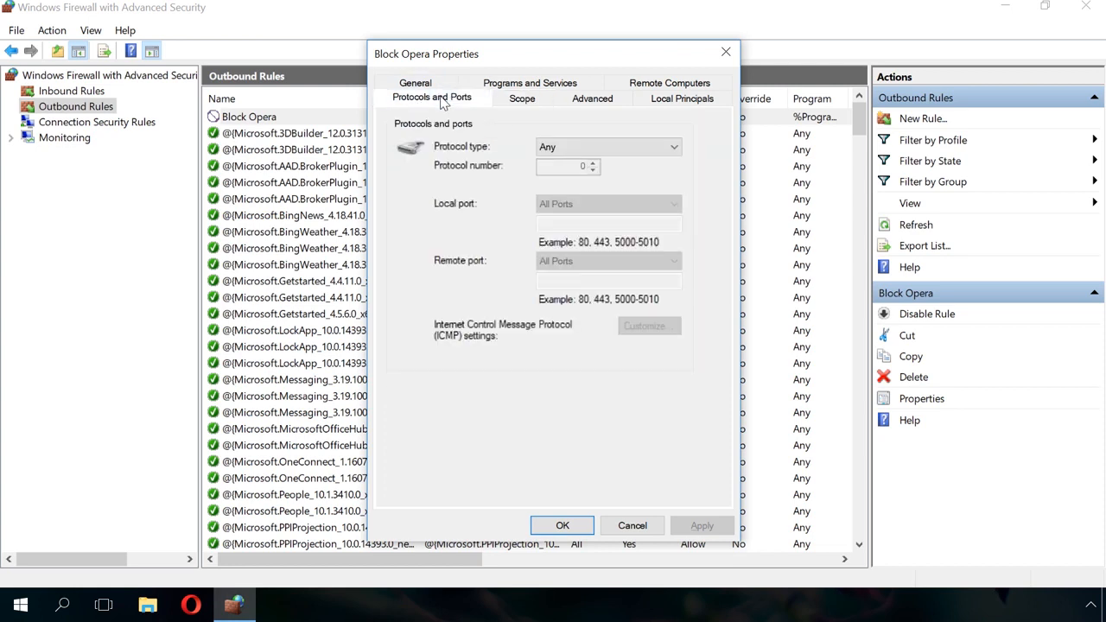
click(726, 52)
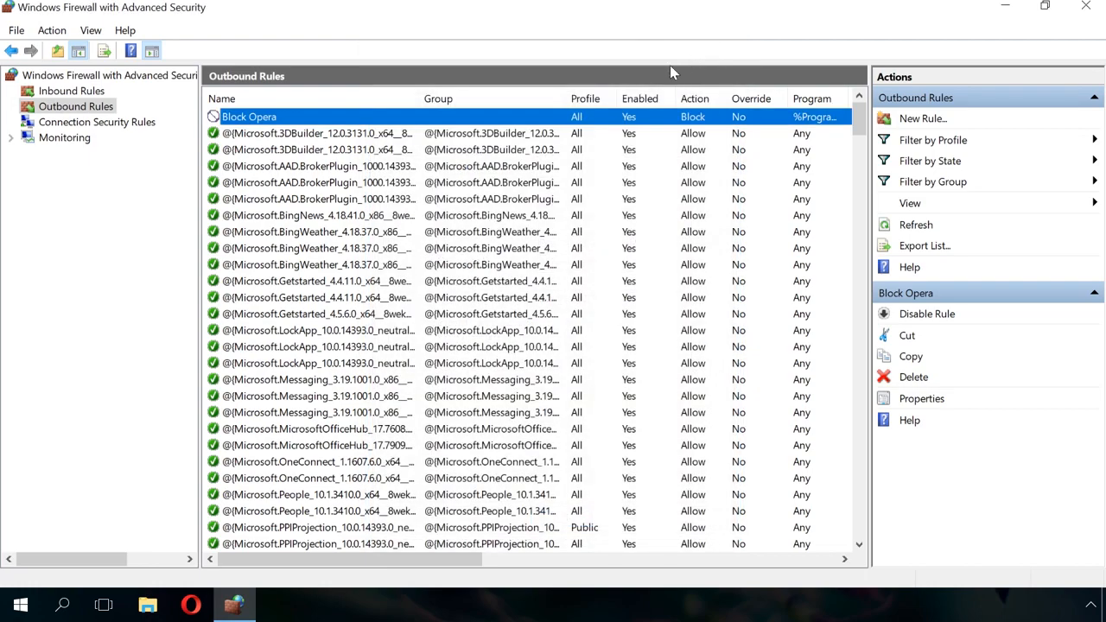
- Switch to the Opera browser and load google.com to test the blocking rule
click(192, 605)
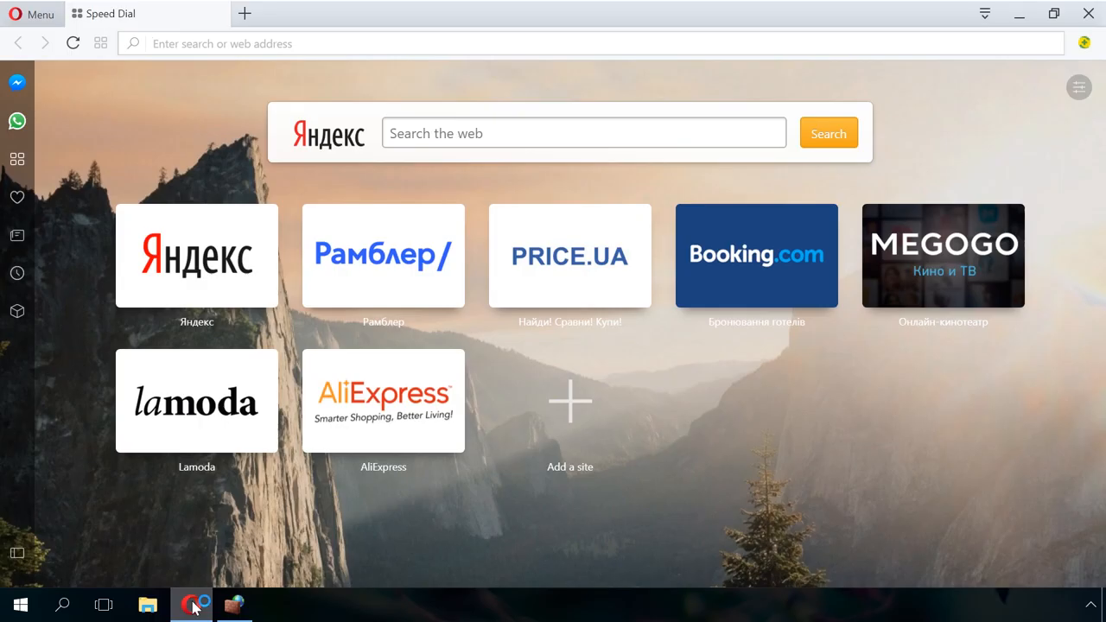
text(go)
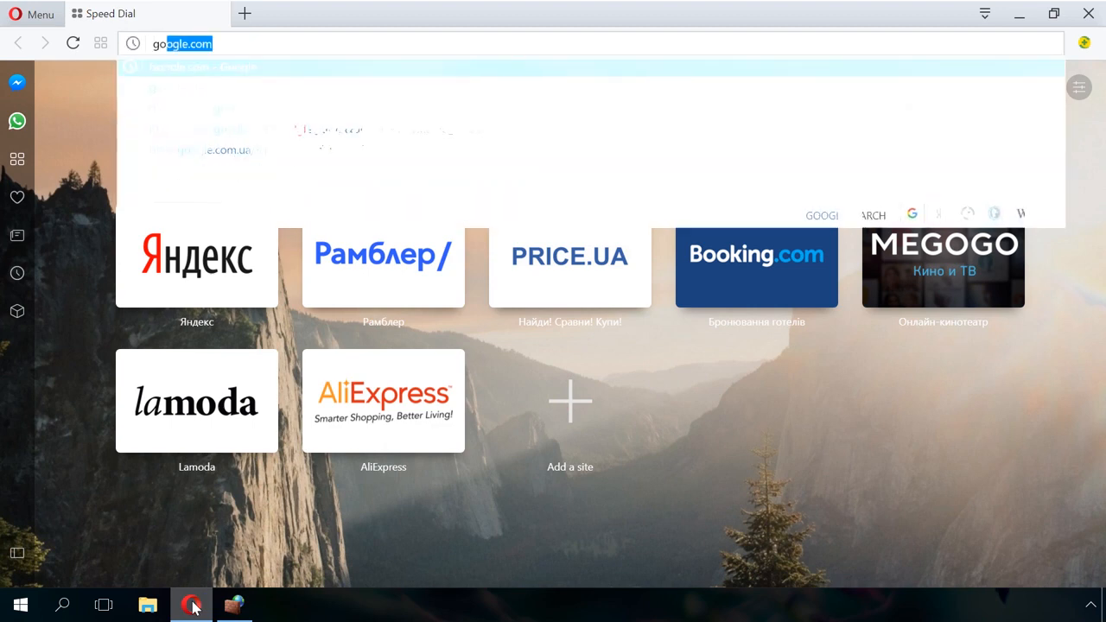
text(ogle)
key(Return)
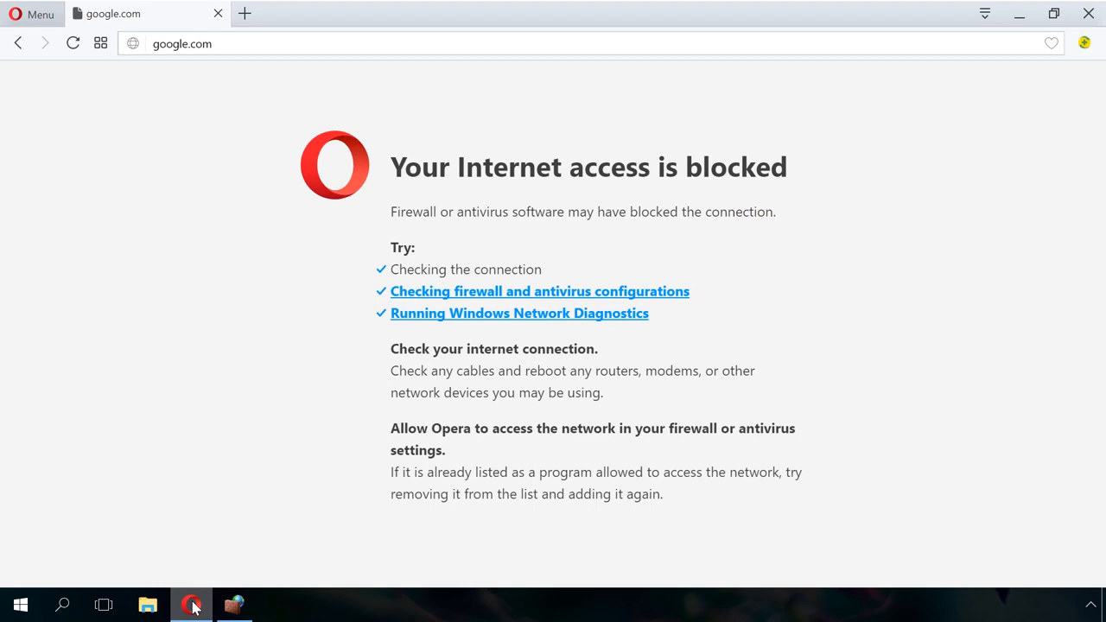
- Return to Windows Firewall with Advanced Security and delete the Block Opera outbound rule
click(230, 607)
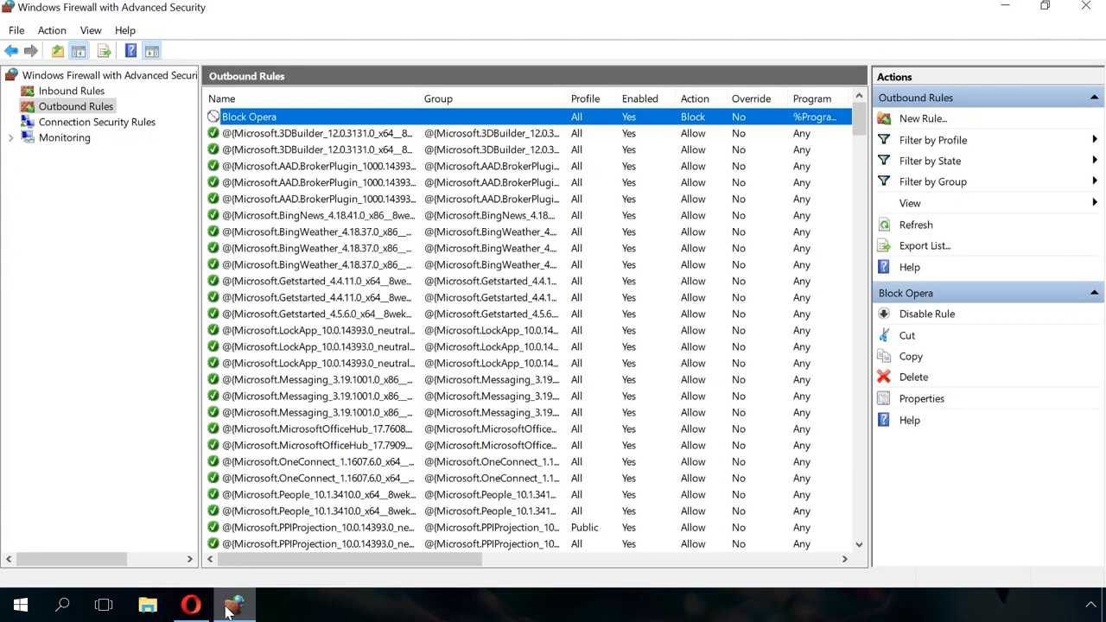
right_click(357, 123)
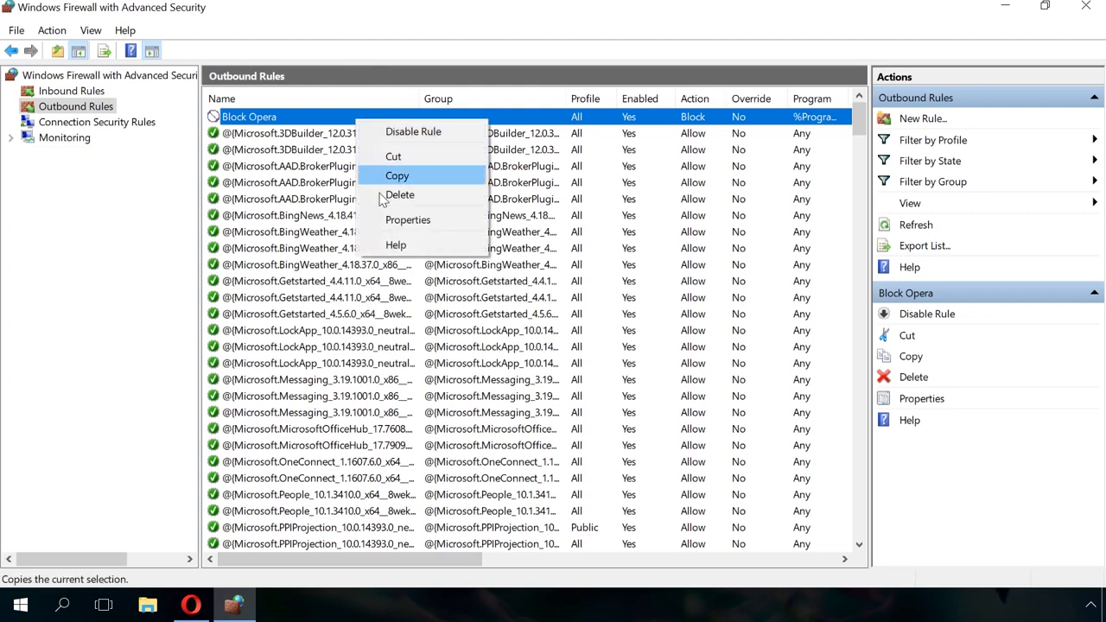
click(343, 117)
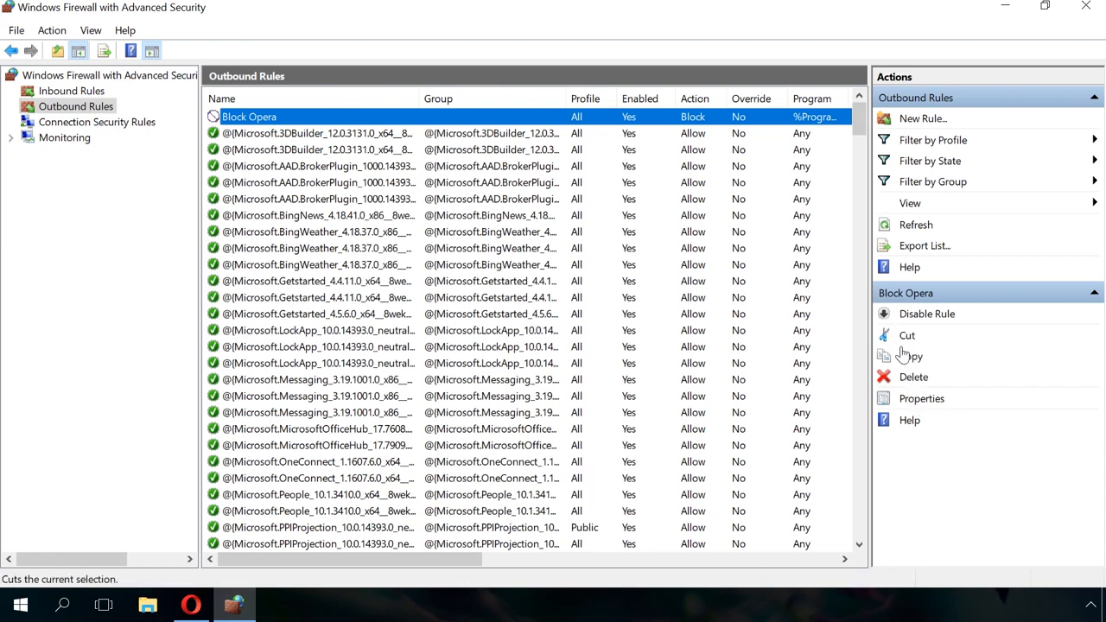
click(911, 381)
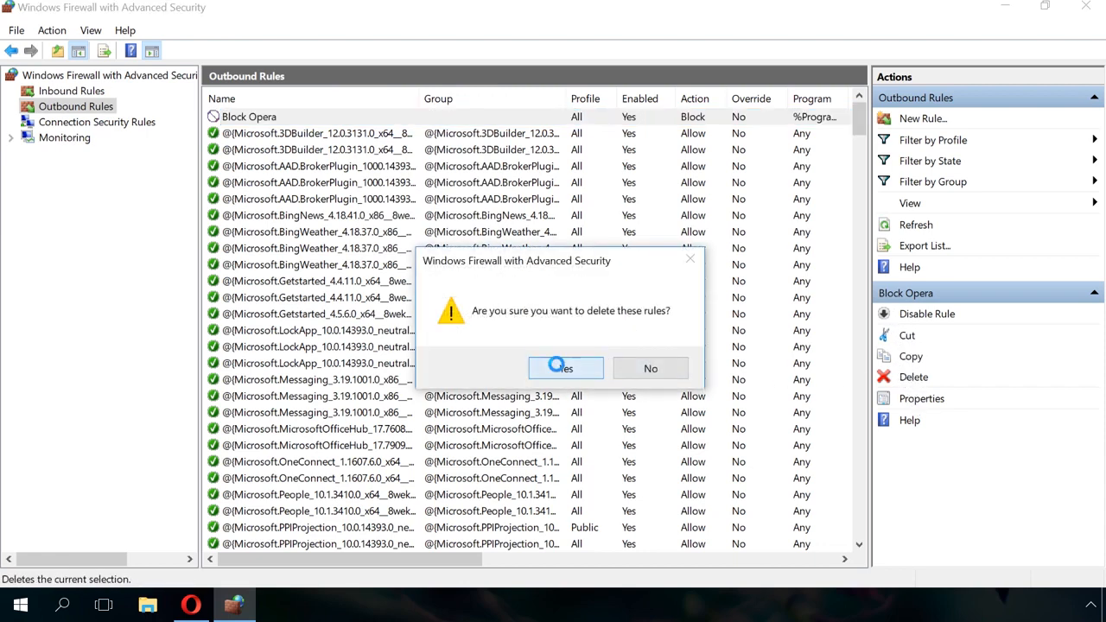
click(565, 367)
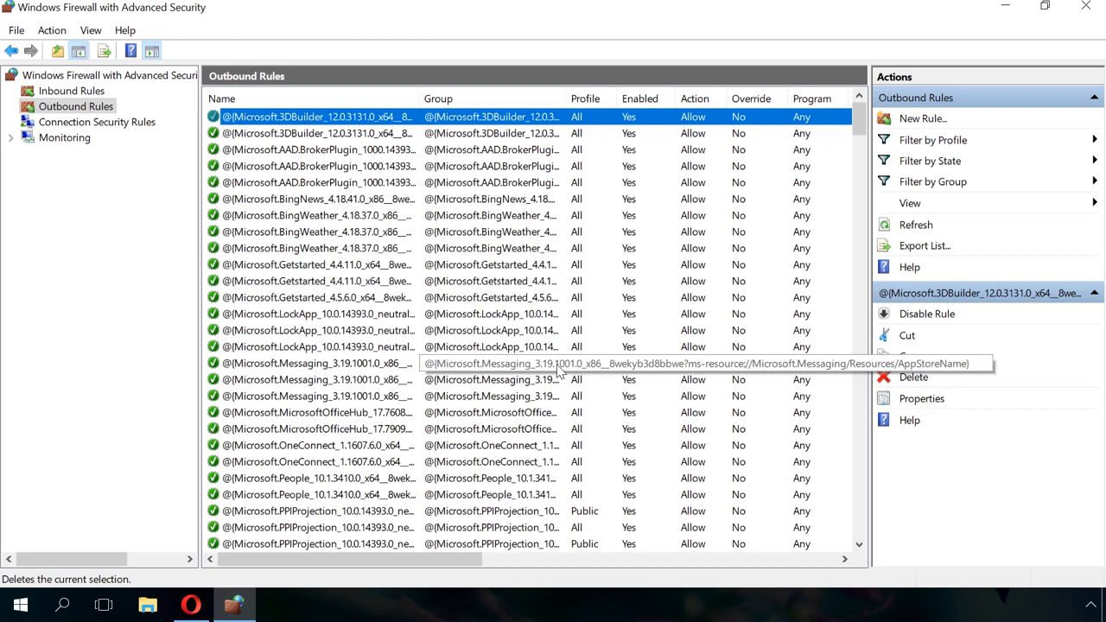
- Open the inbound rules and start creating a new inbound rule
click(85, 93)
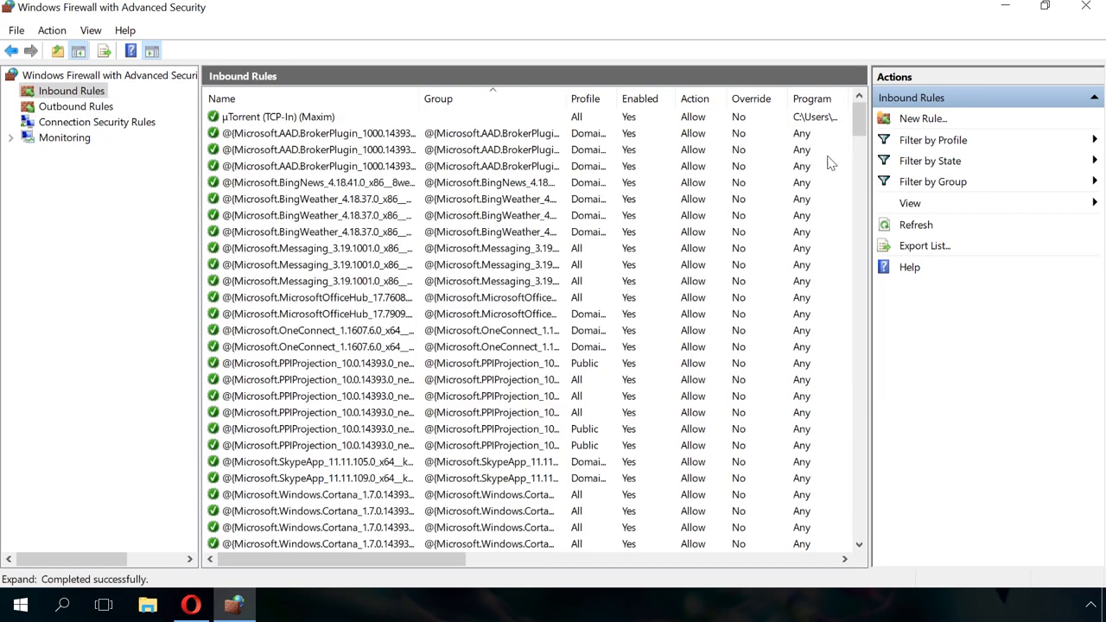
click(910, 123)
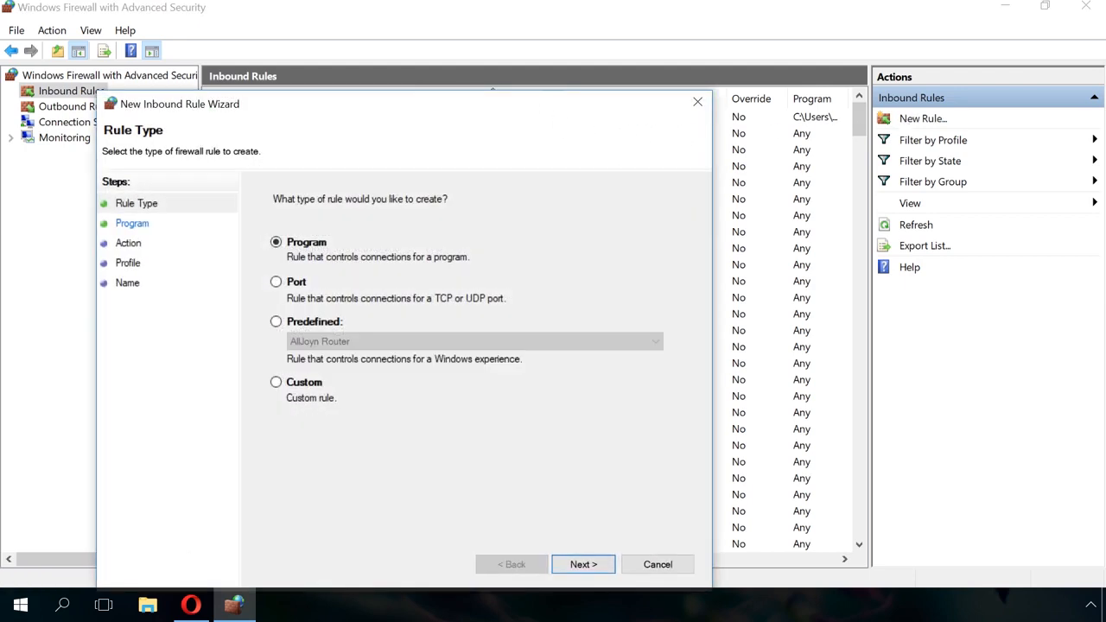
drag(547, 111, 602, 60)
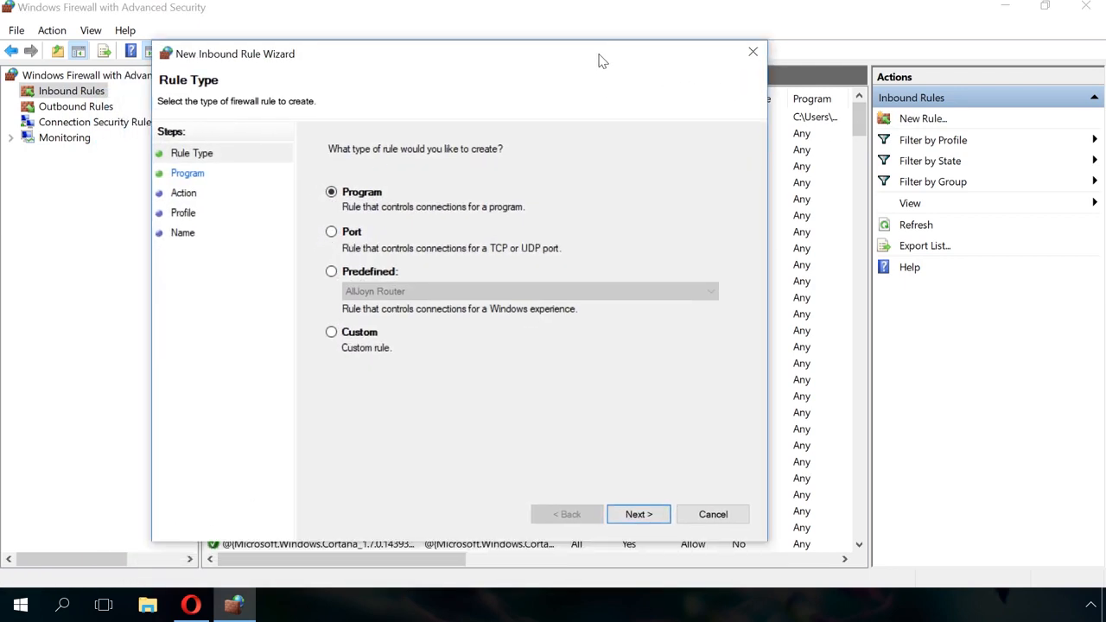